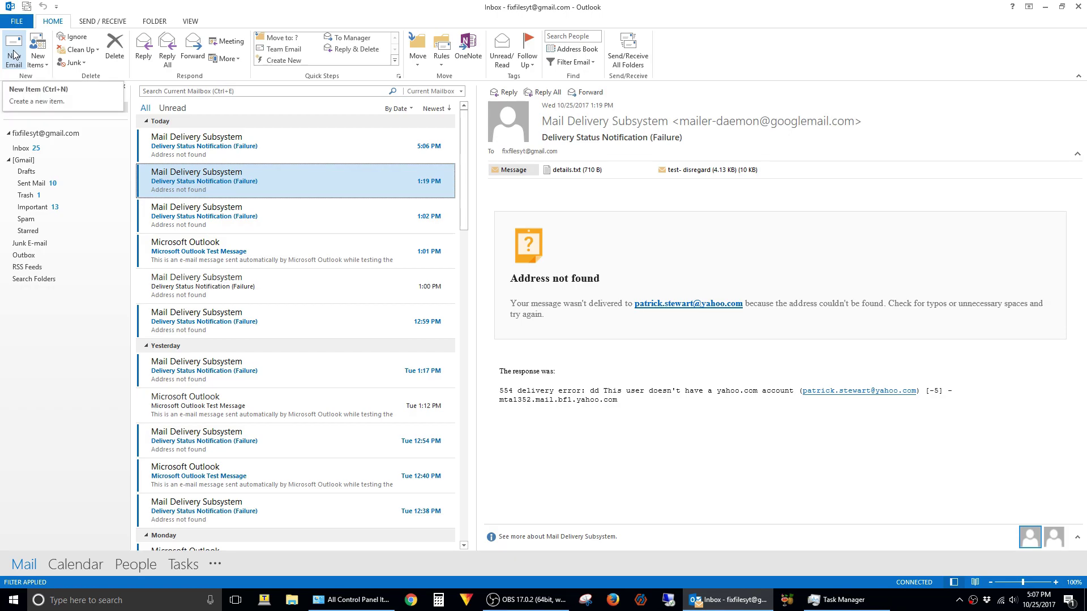
Step: Start a new email and fill the To line with the autocomplete suggestion offered for 't'
click(14, 55)
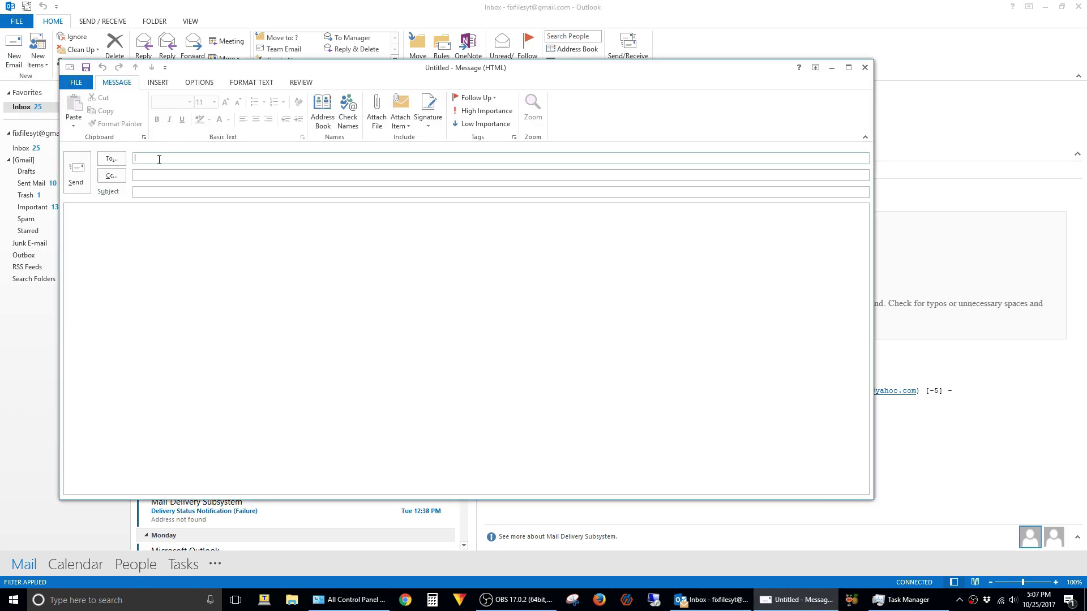
text(t)
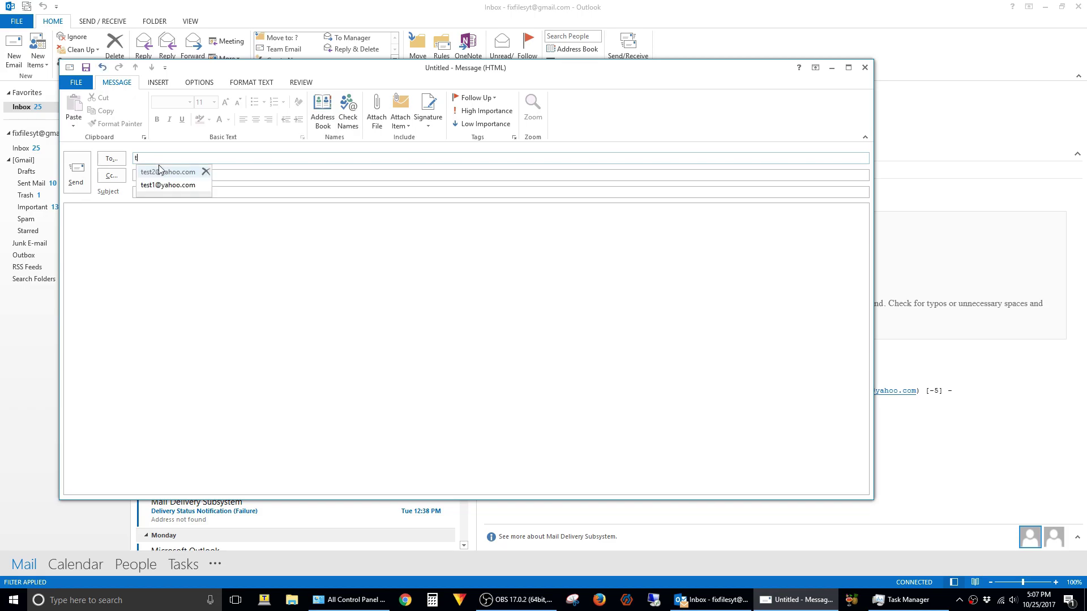
click(165, 182)
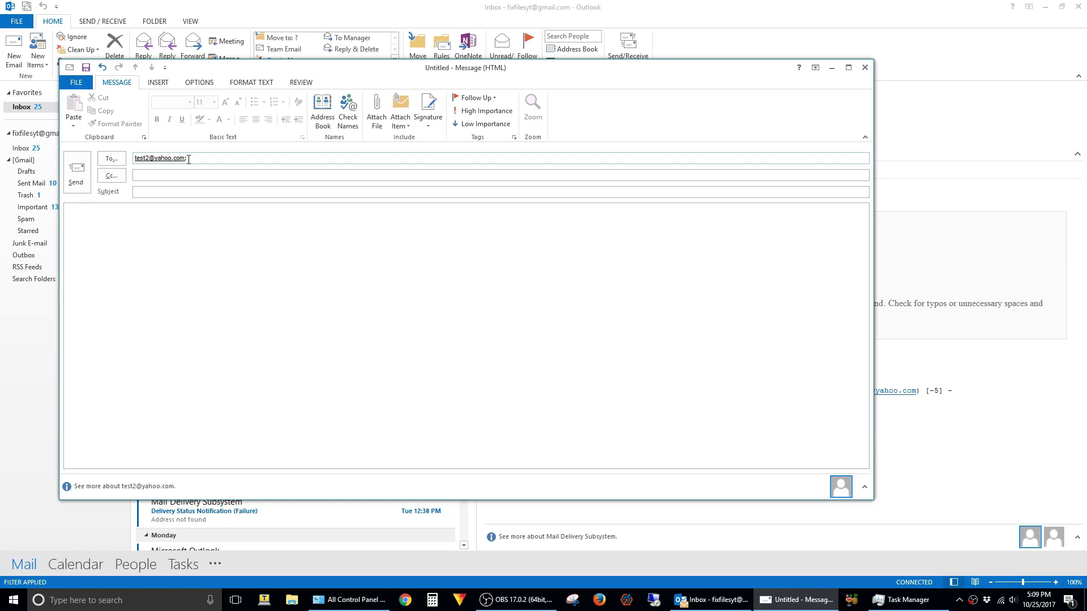
Step: Discard the draft without saving, close Outlook and Control Panel, and open File Explorer
click(864, 68)
click(547, 331)
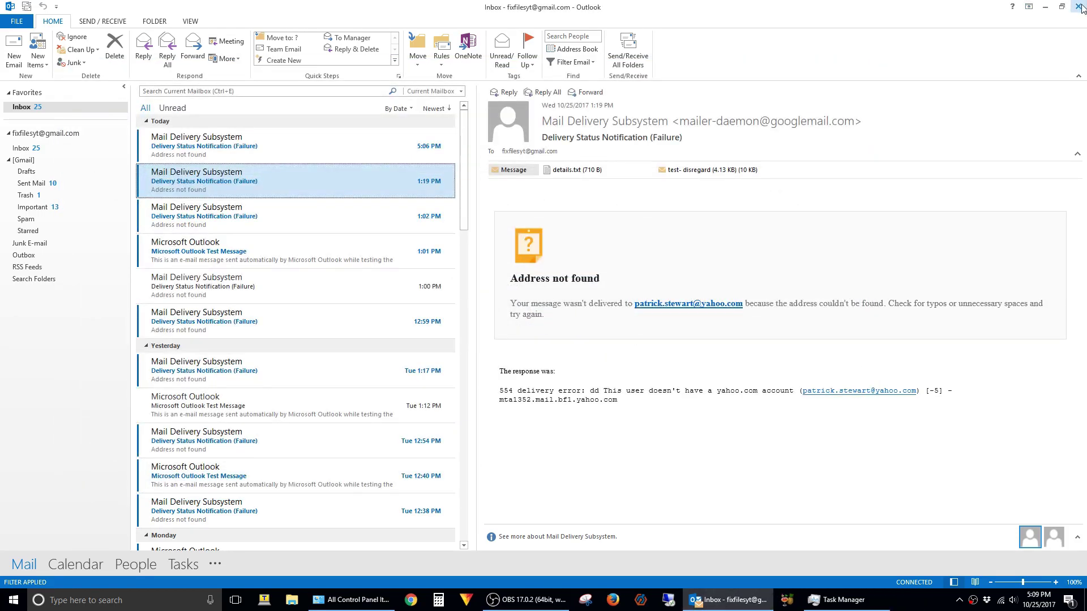
click(1078, 7)
click(774, 98)
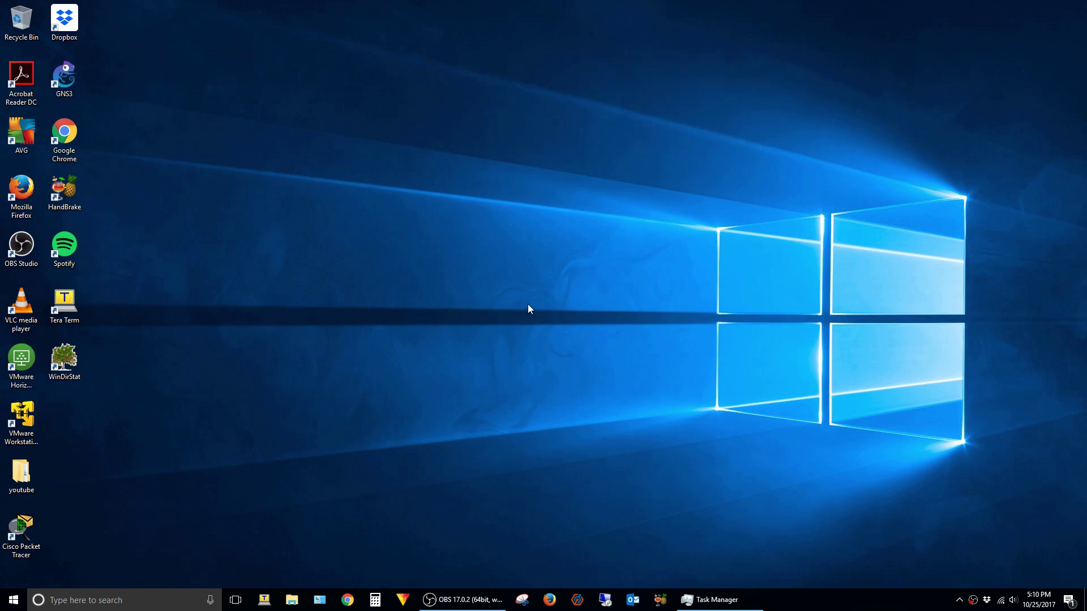
click(292, 600)
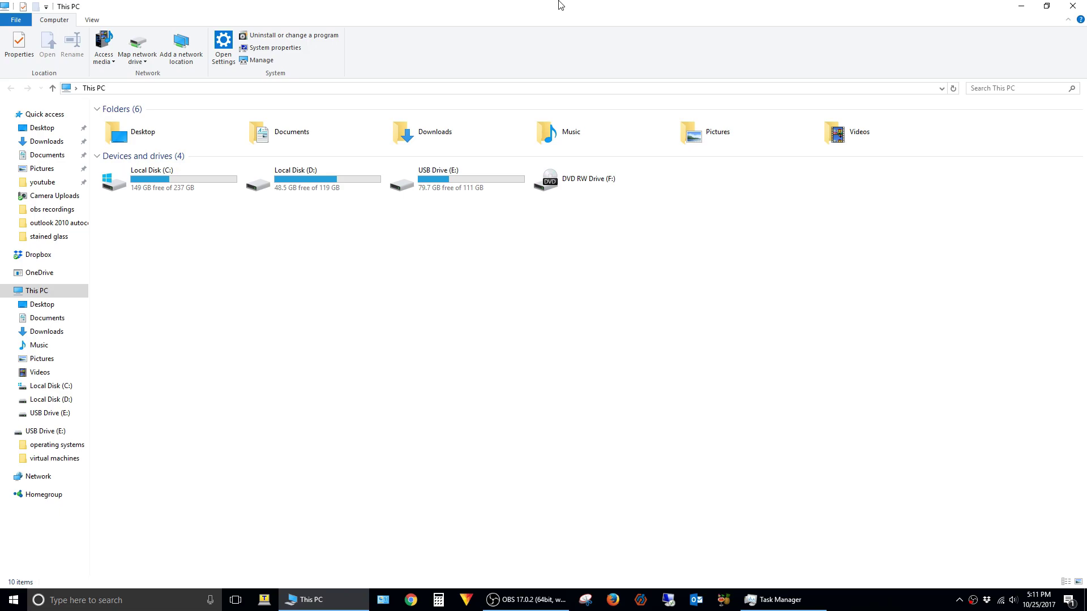
Step: Turn on 'Show hidden files, folders, and drives' in Folder Options and confirm
click(90, 20)
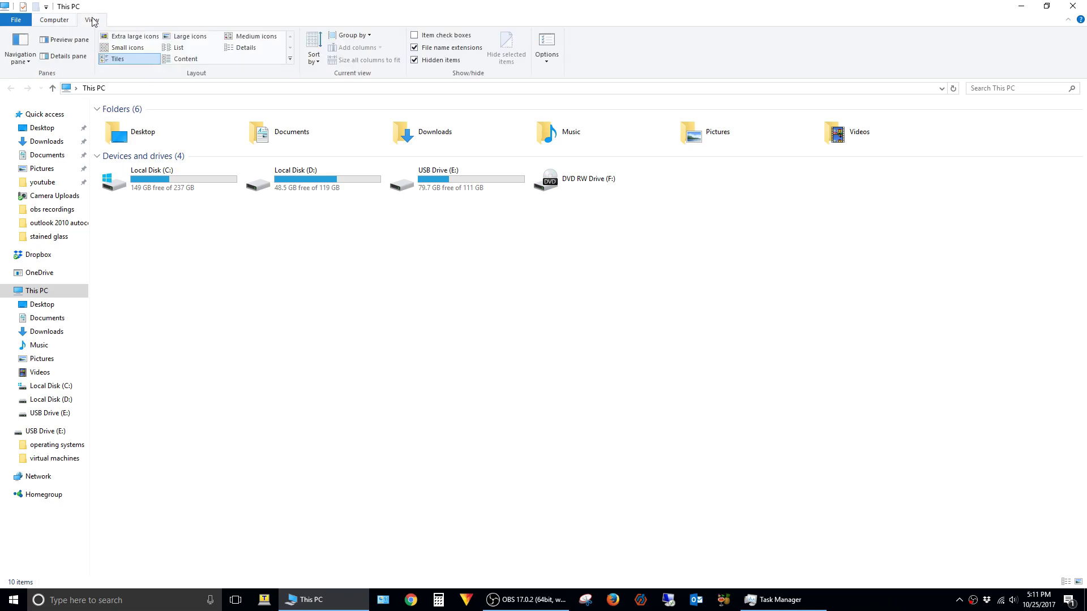
click(549, 61)
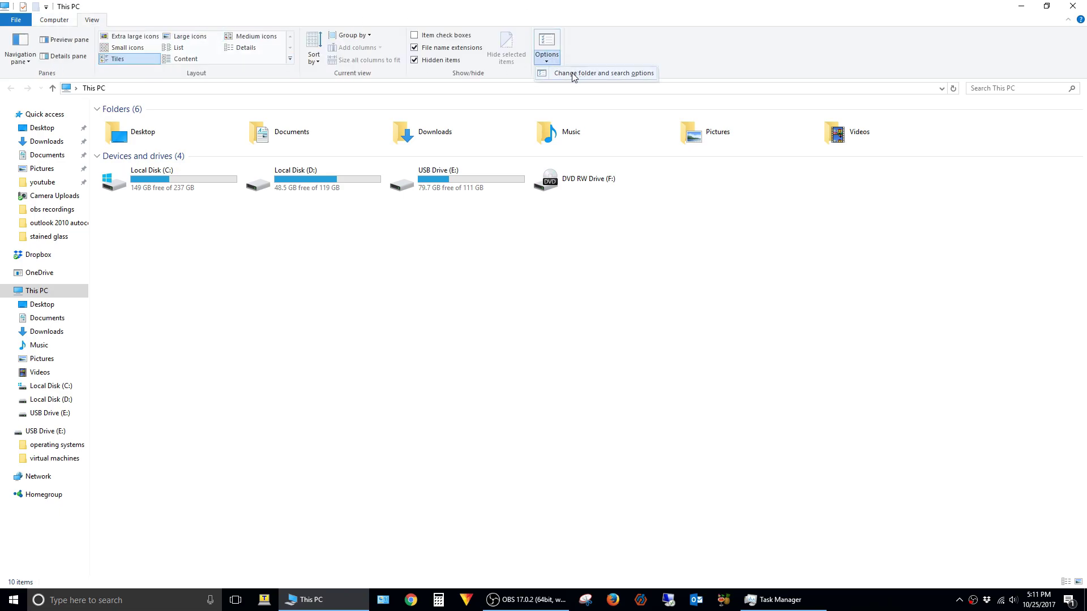
click(573, 75)
drag(115, 121, 512, 123)
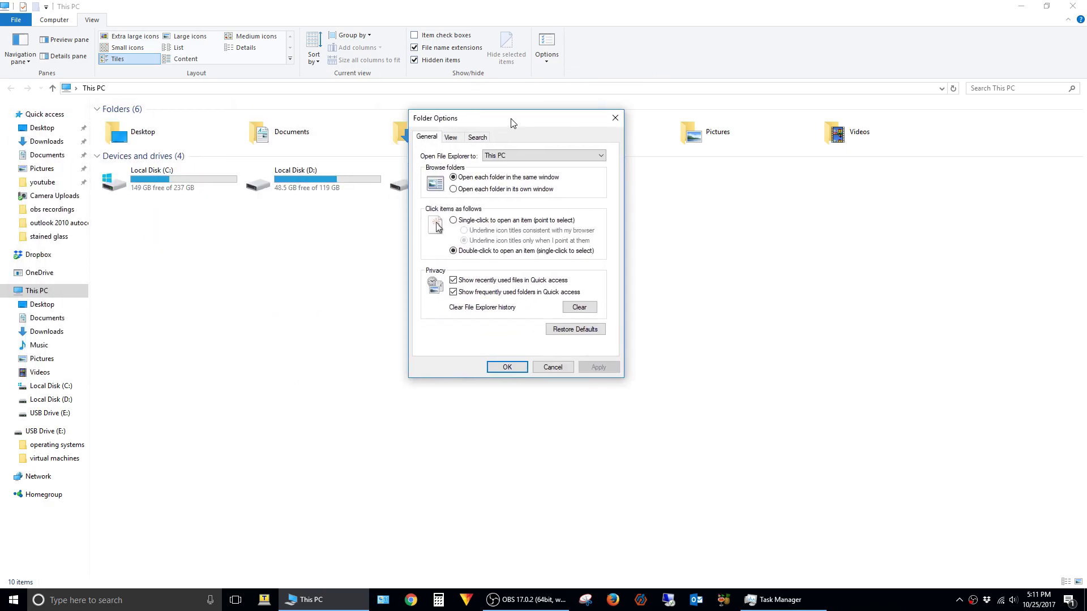
click(447, 137)
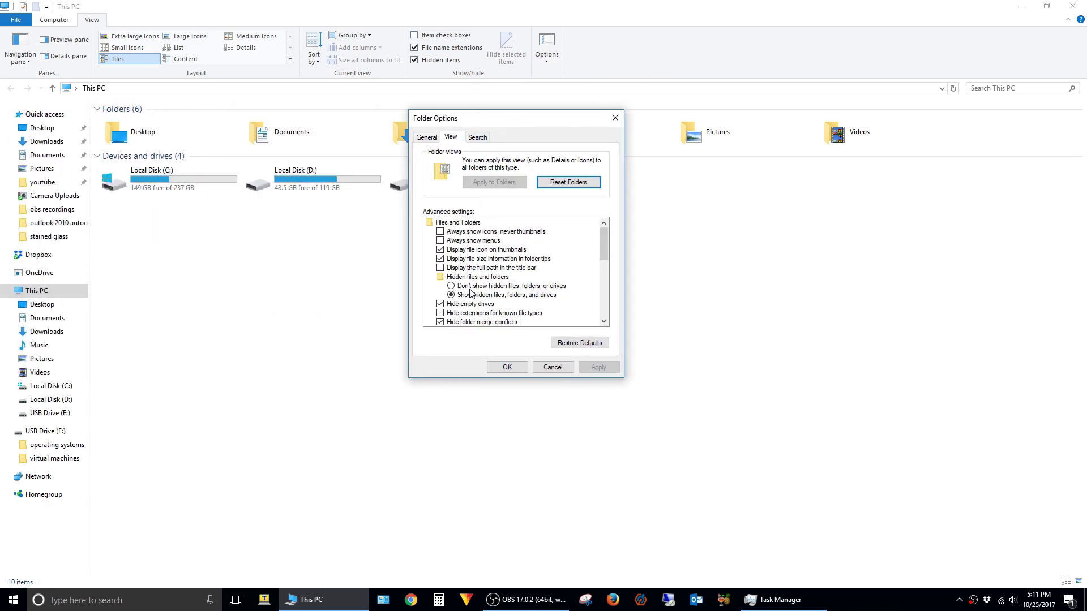
click(510, 297)
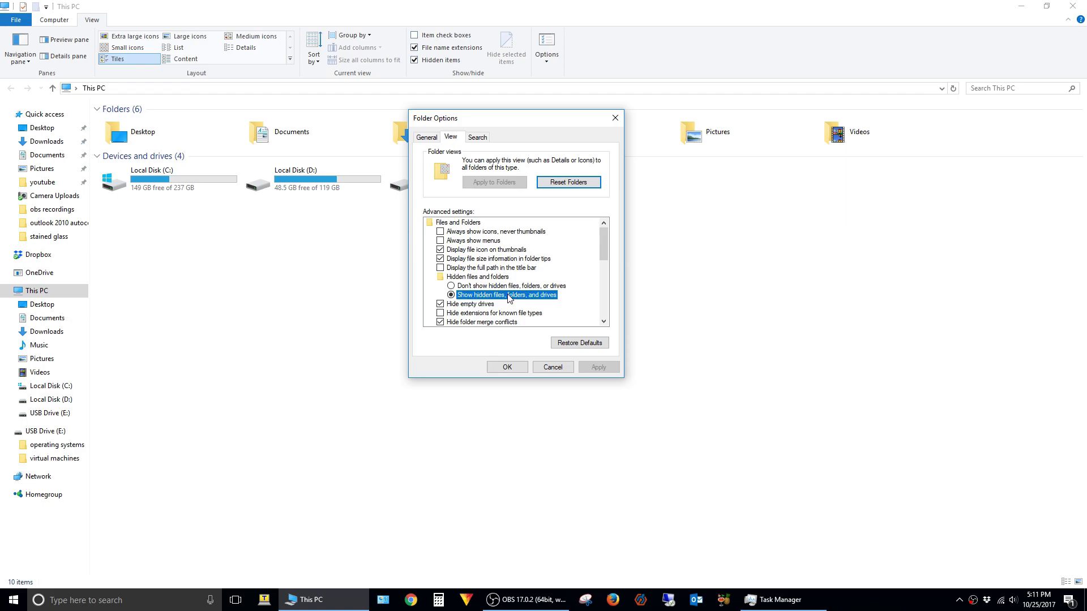
click(506, 368)
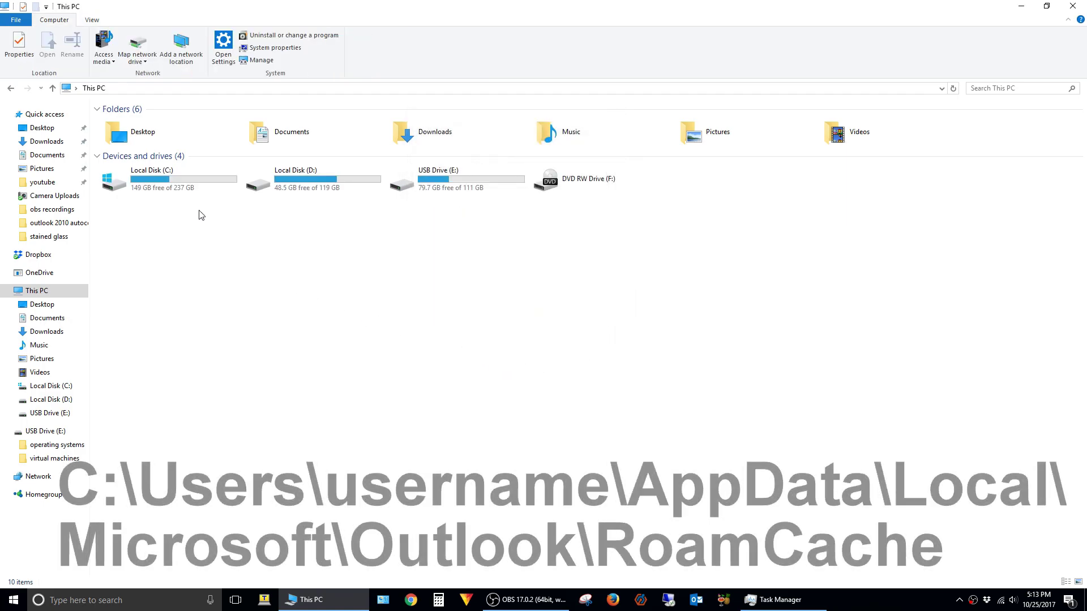
Step: Browse C: > Users > profile > AppData > Local > Microsoft > Outlook > RoamCache
double_click(177, 182)
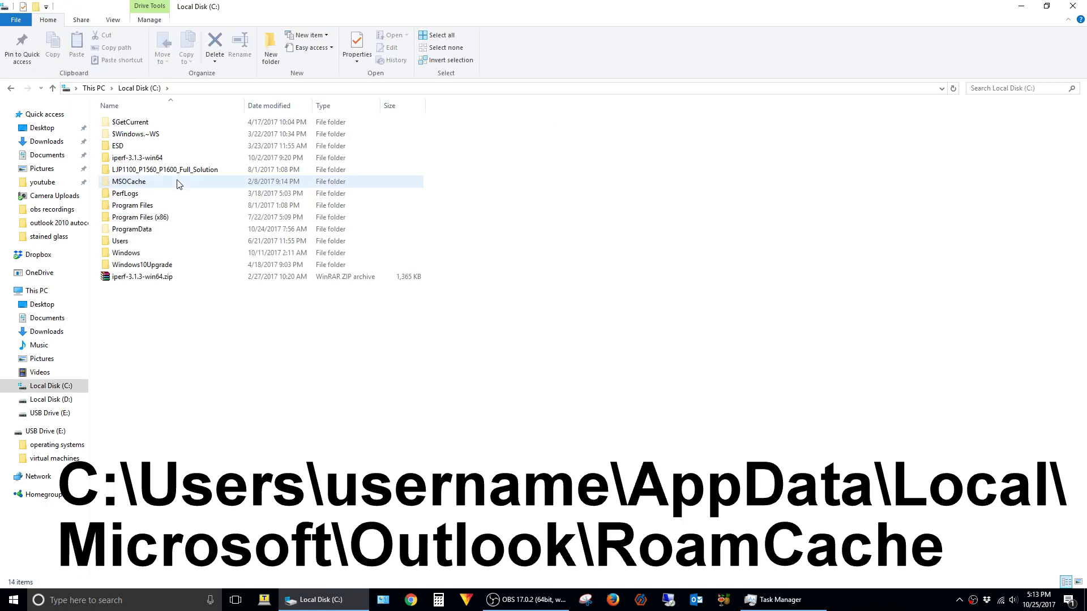
double_click(126, 243)
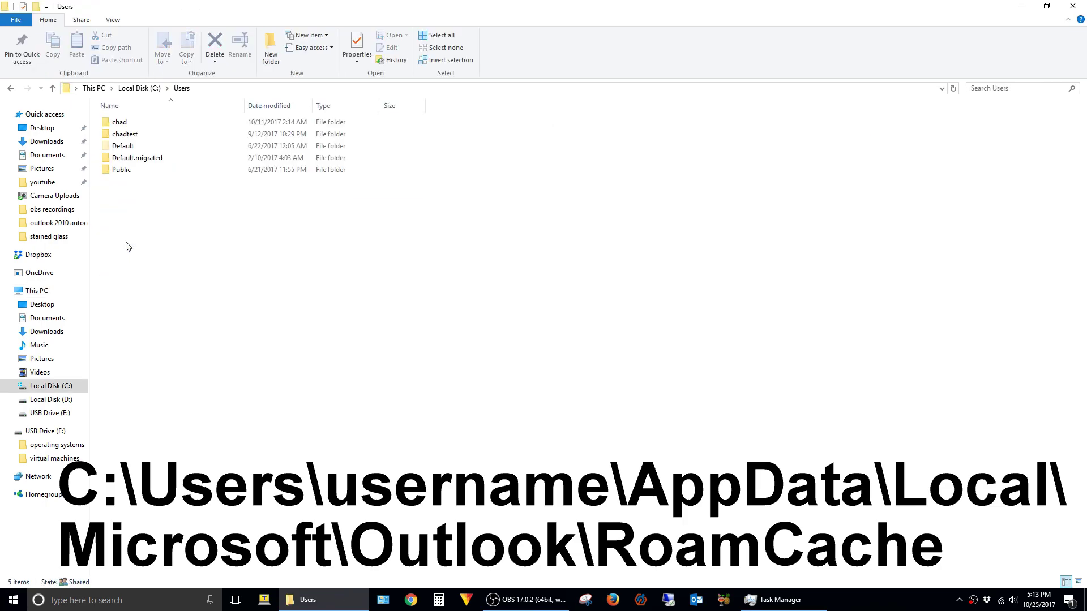
double_click(129, 125)
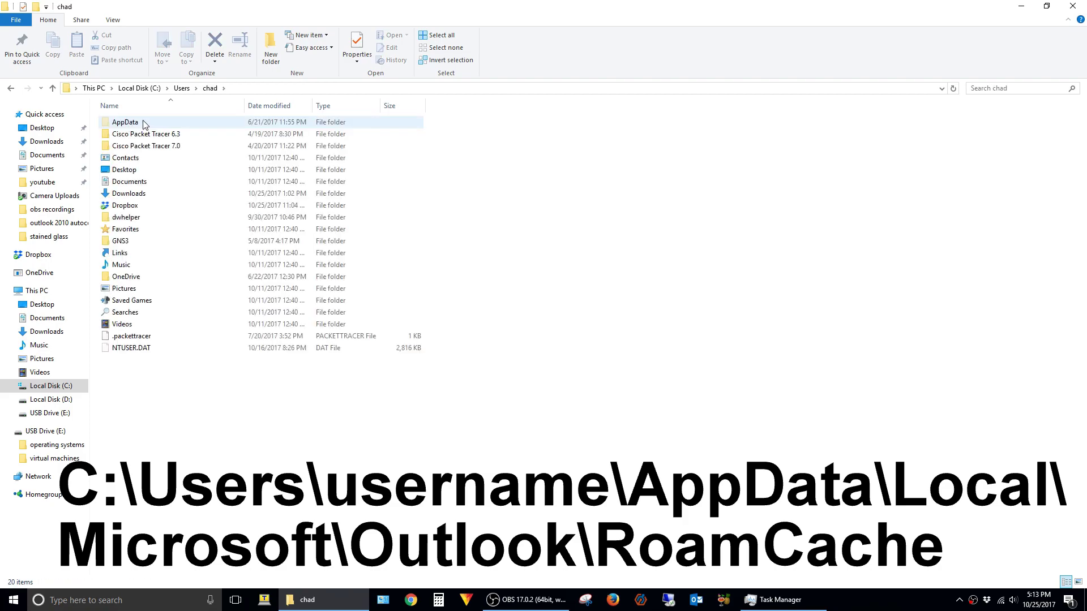
double_click(144, 125)
click(130, 126)
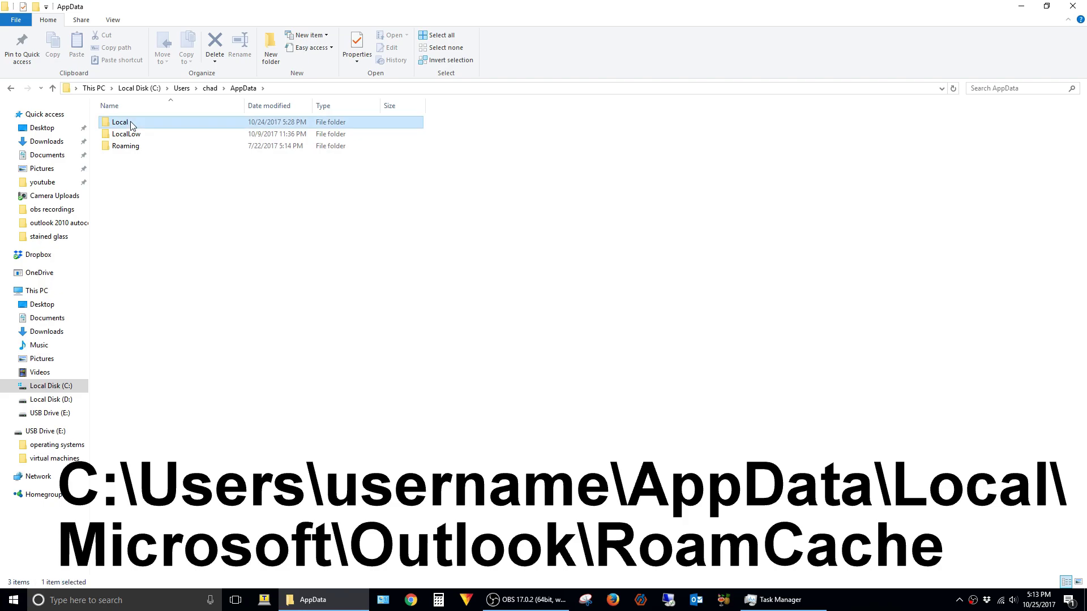
double_click(131, 125)
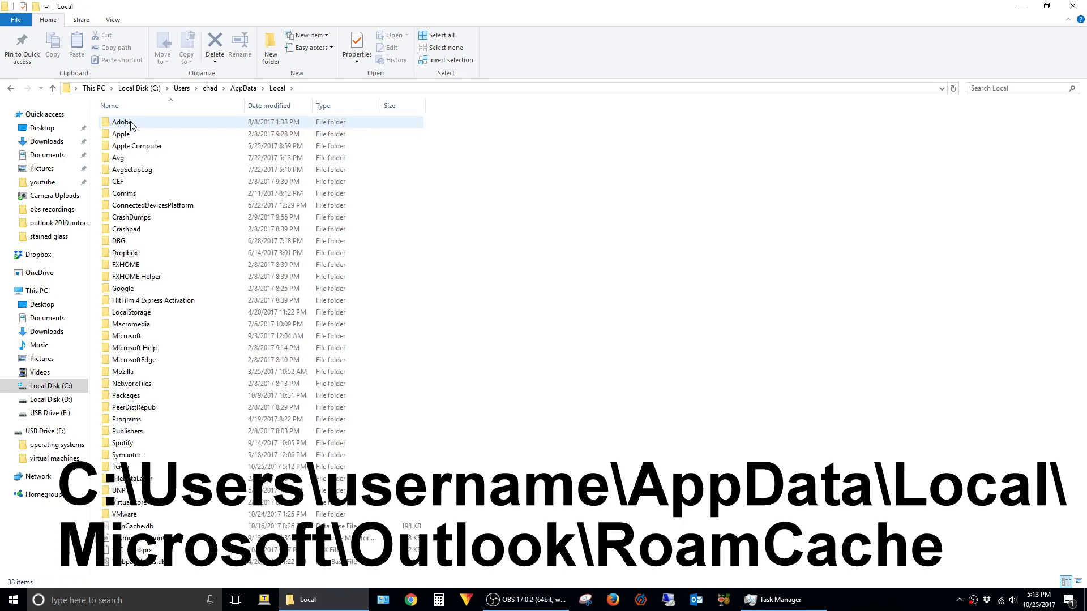
double_click(141, 338)
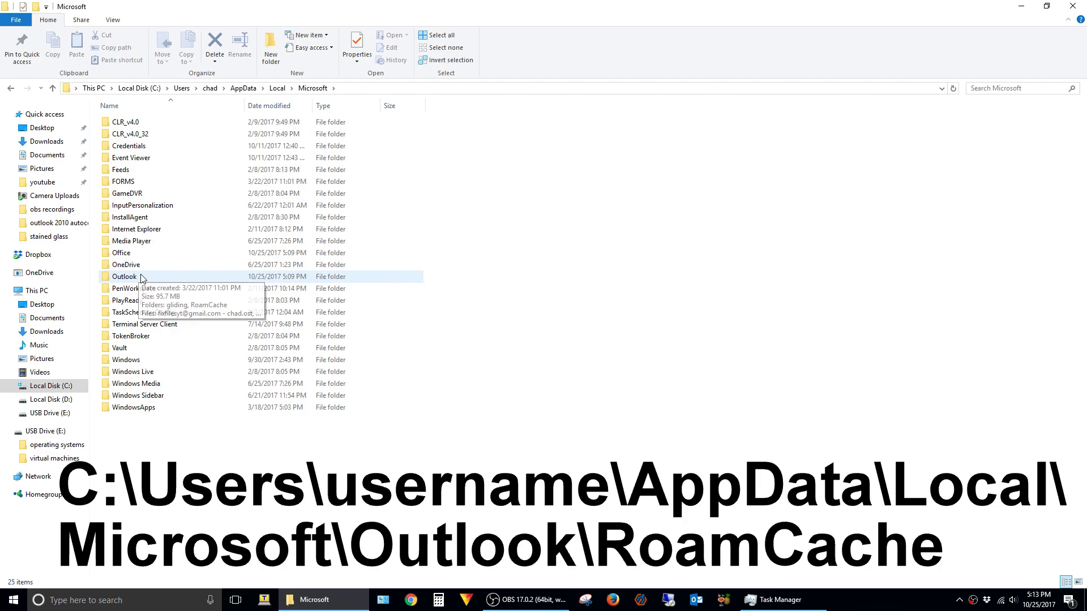
double_click(126, 277)
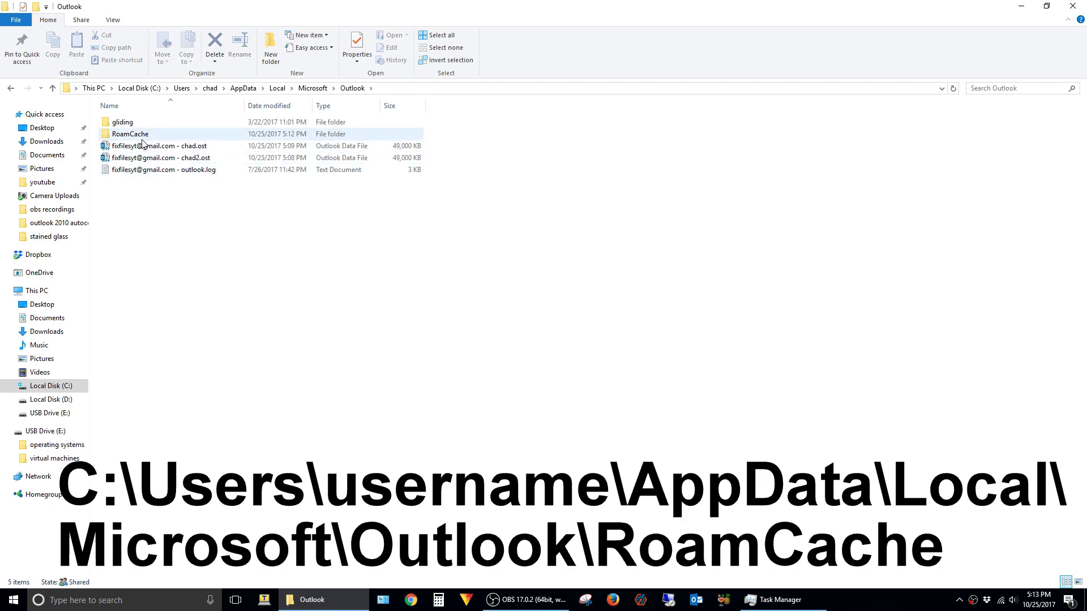
double_click(124, 136)
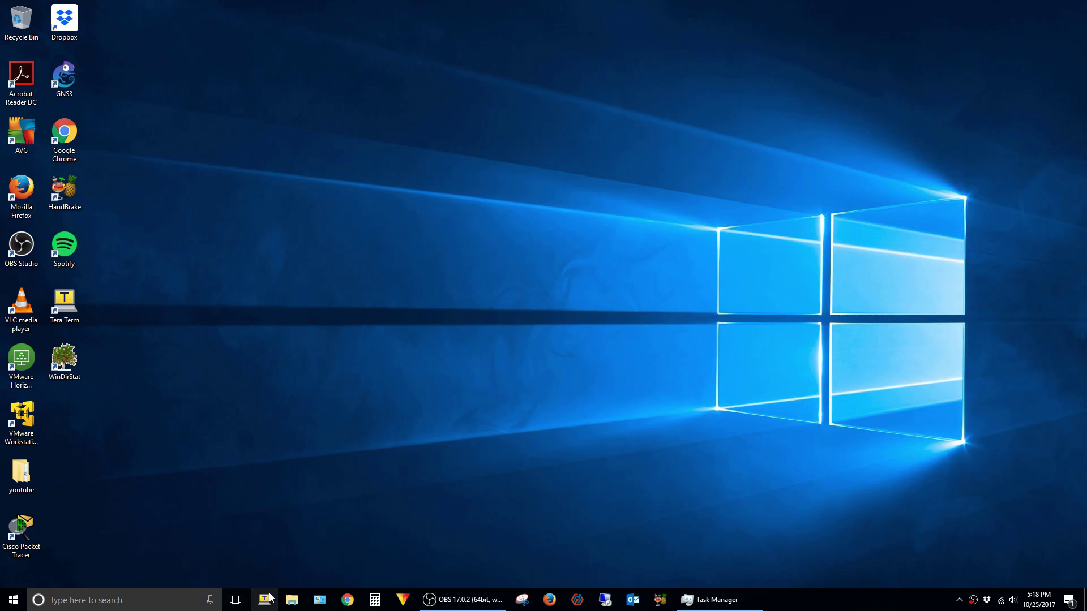
Step: Reopen File Explorer and enable showing hidden files, folders and drives
click(291, 600)
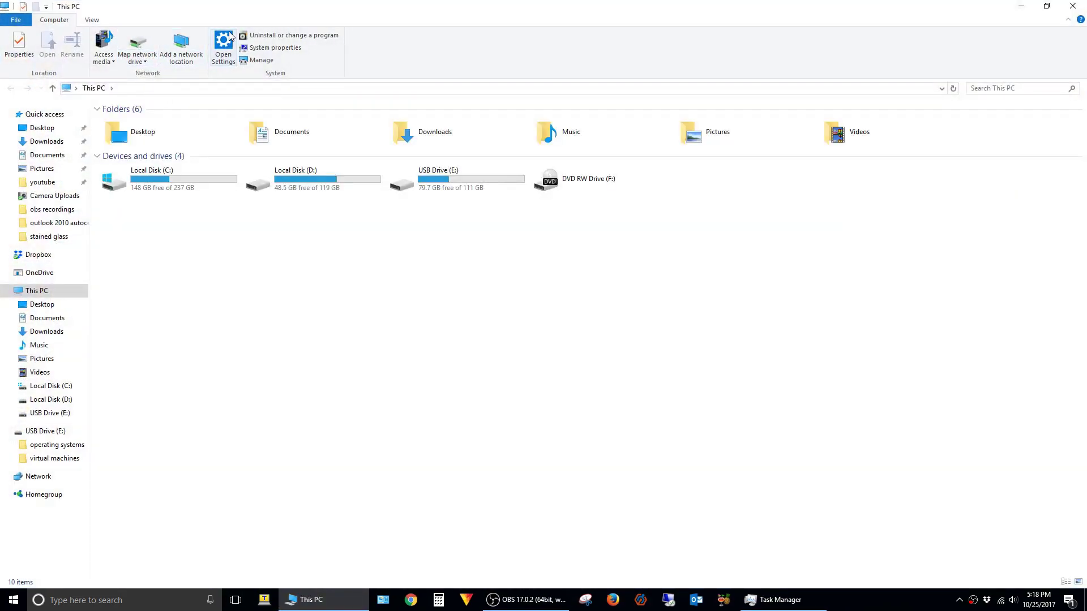
click(91, 20)
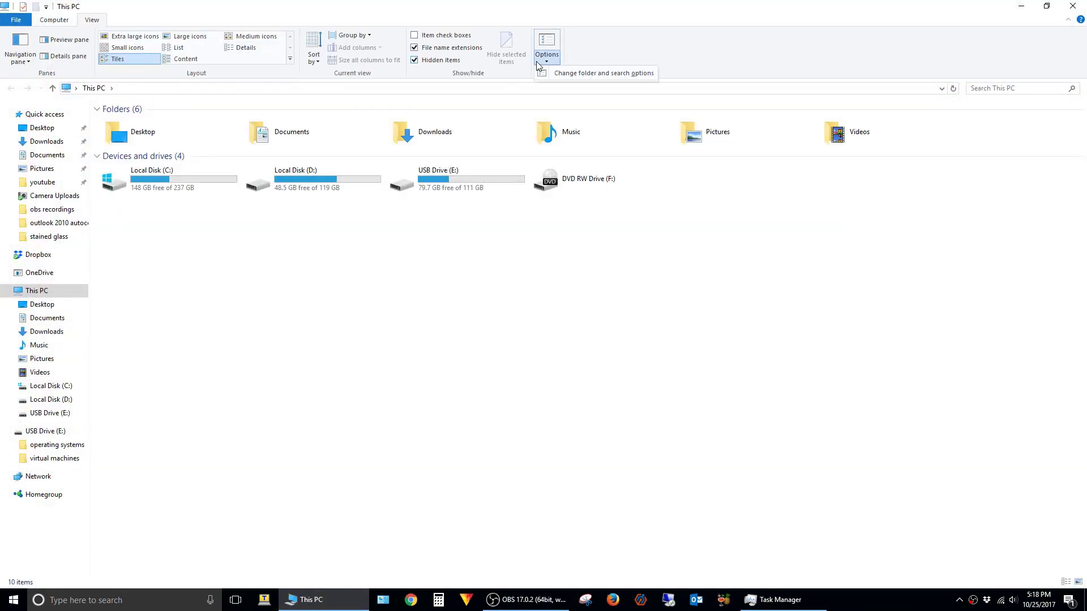
click(547, 45)
click(56, 136)
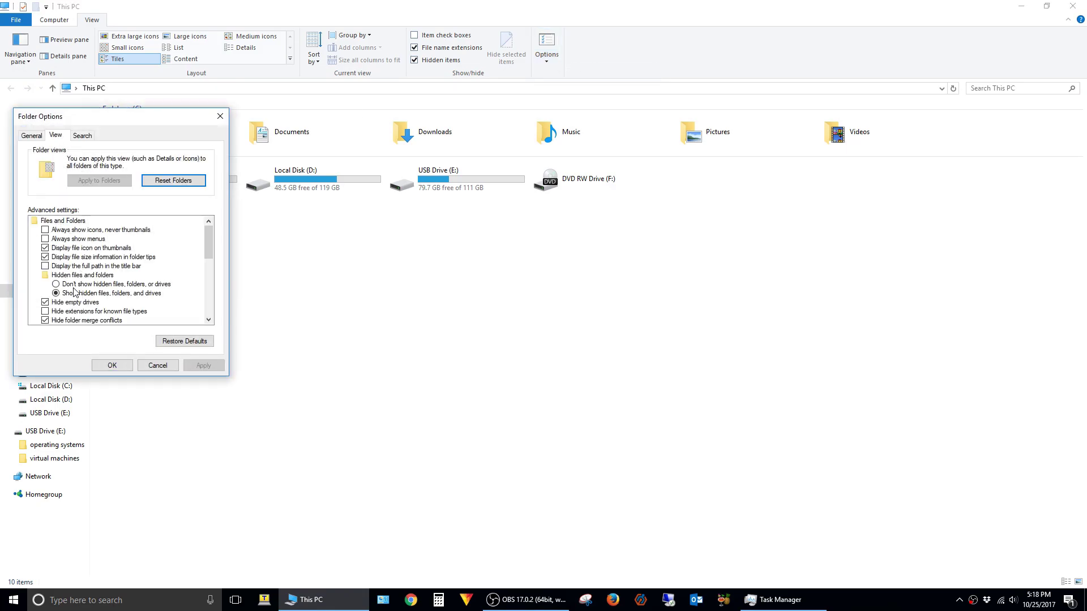
click(137, 294)
click(112, 365)
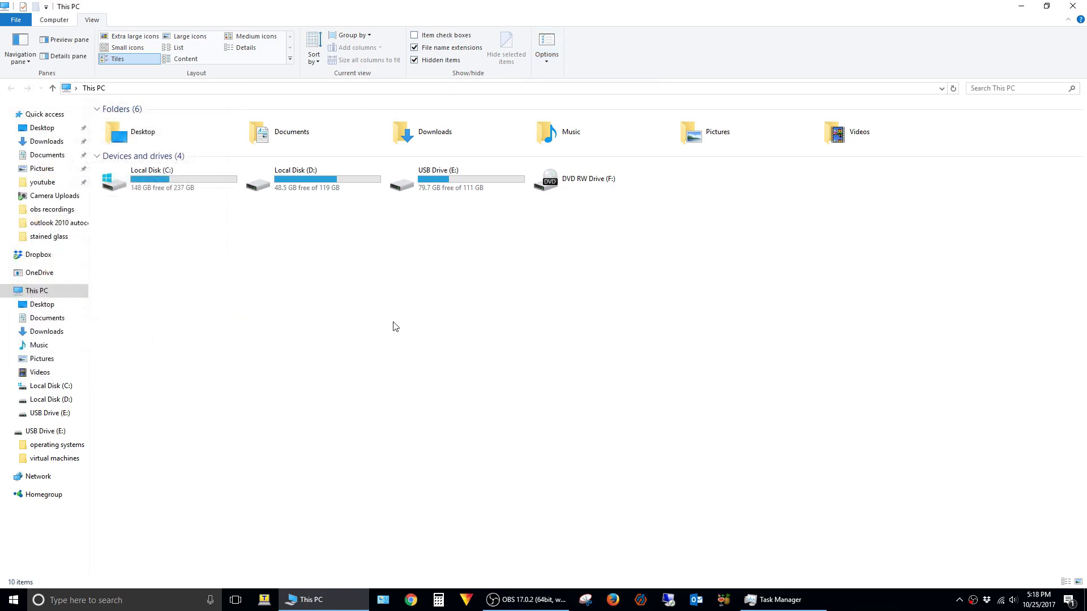
Step: Navigate from Local Disk (C:) through the user's AppData\Local\Microsoft\Outlook into RoamCache
double_click(187, 176)
double_click(132, 242)
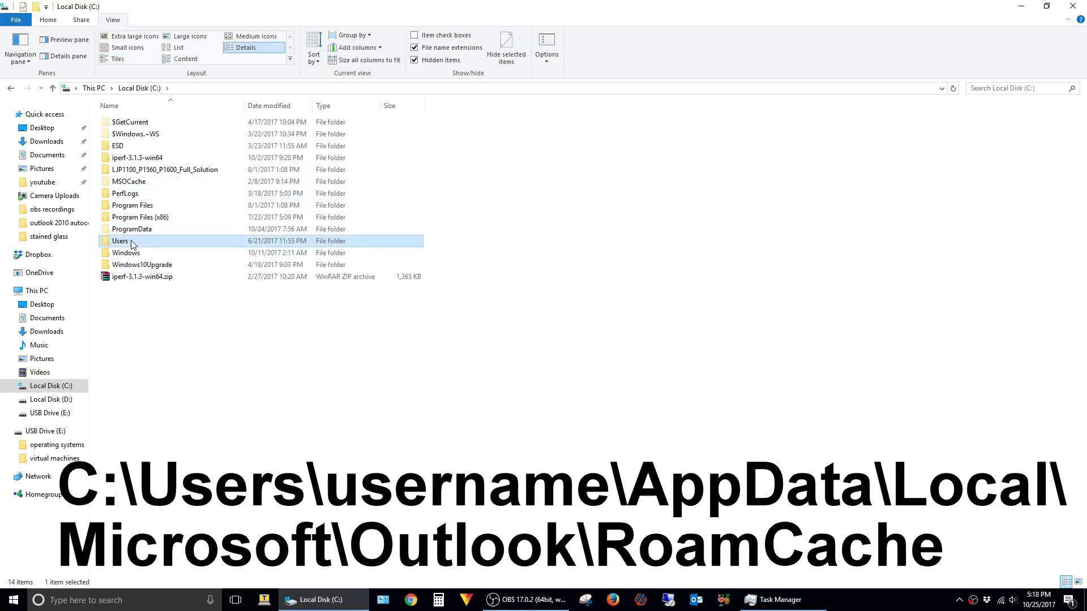
double_click(126, 125)
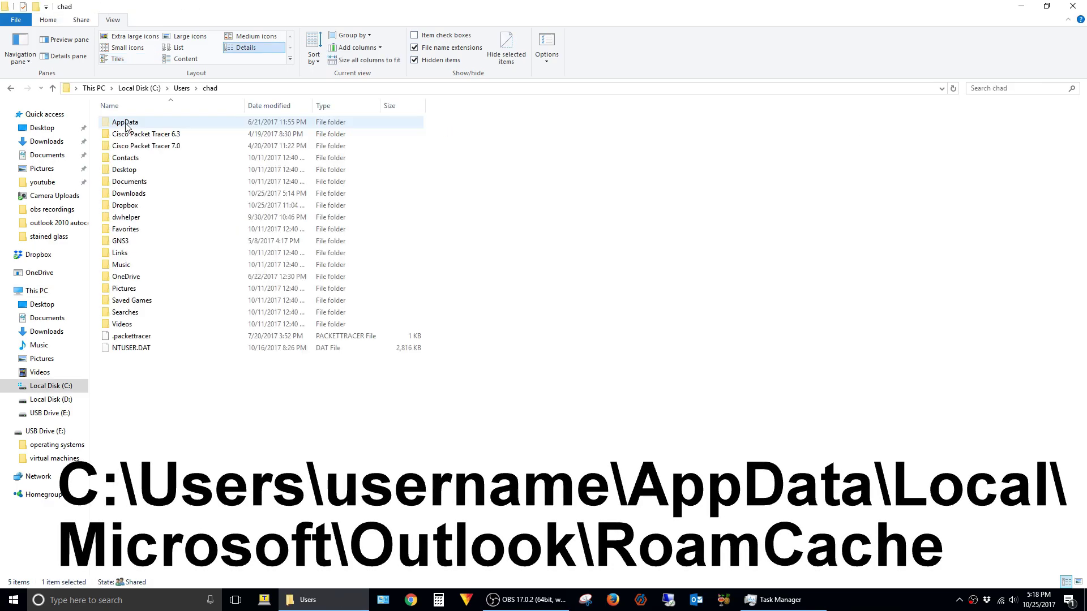
double_click(137, 123)
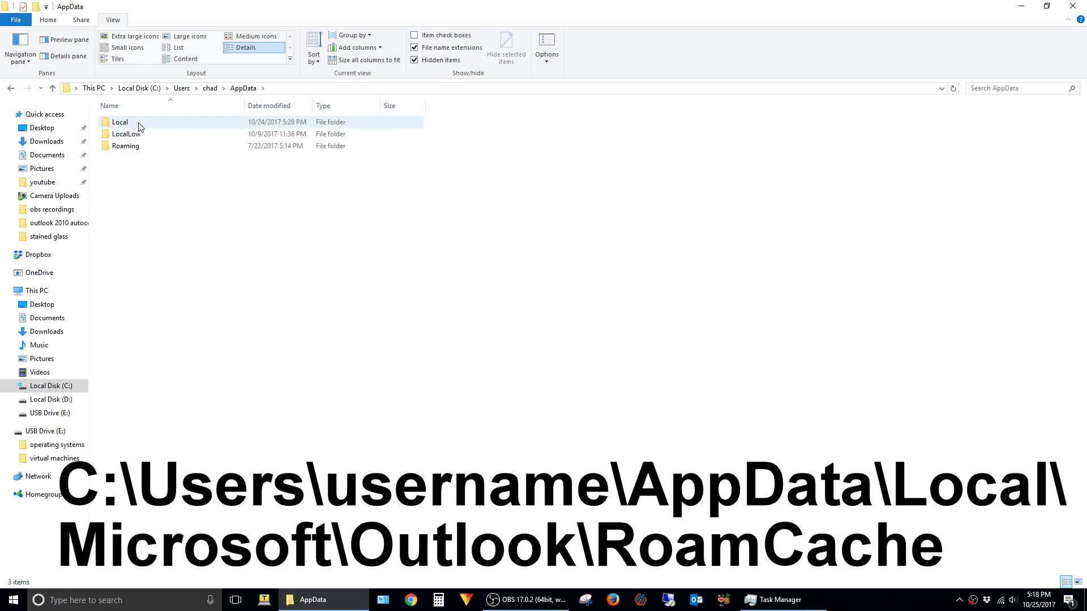
double_click(137, 123)
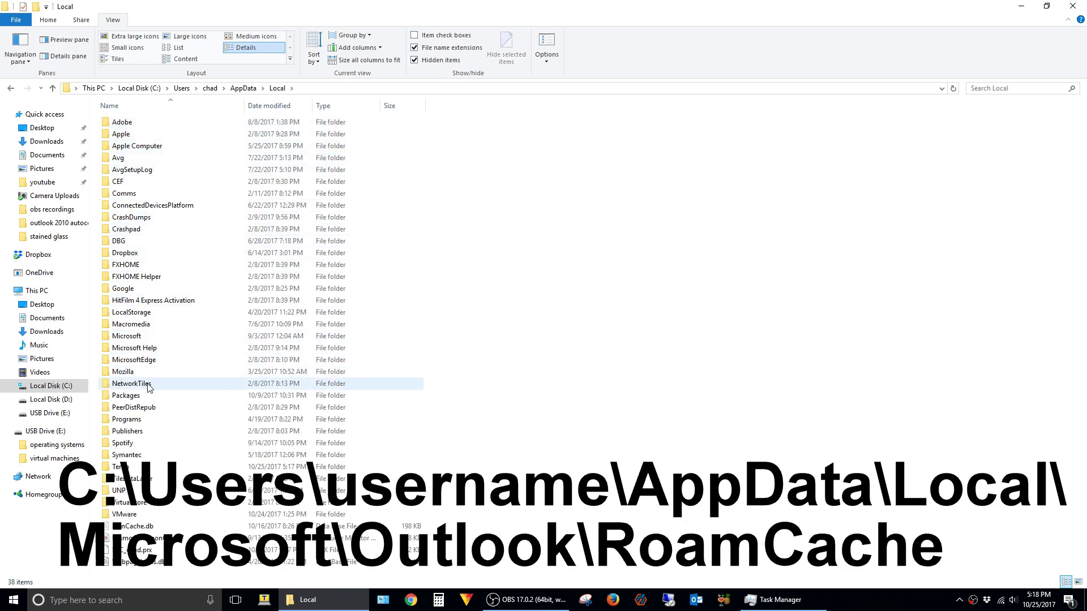
double_click(143, 338)
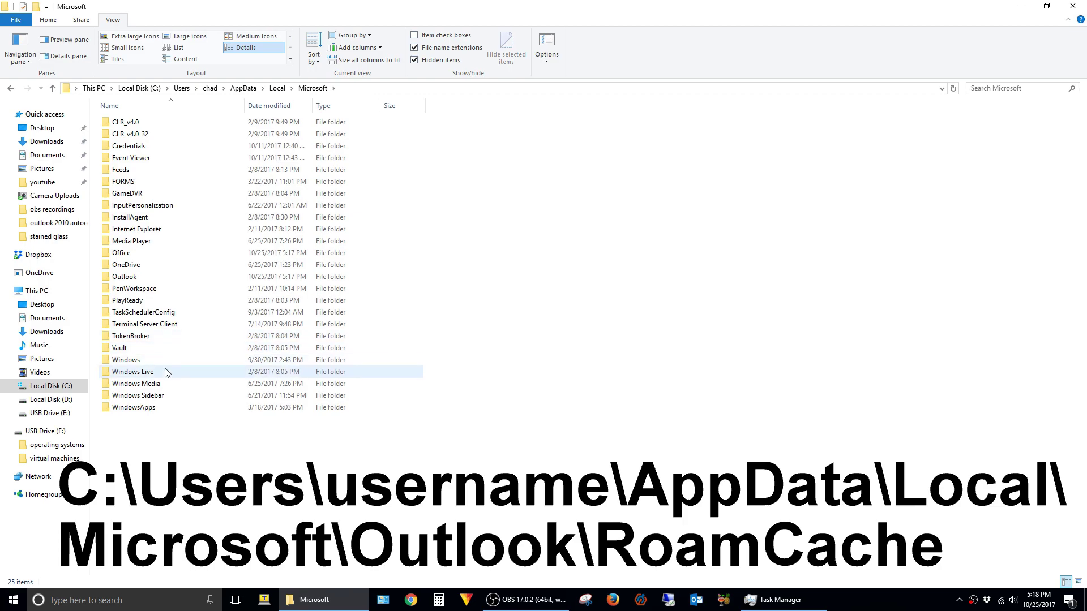
click(146, 279)
double_click(146, 280)
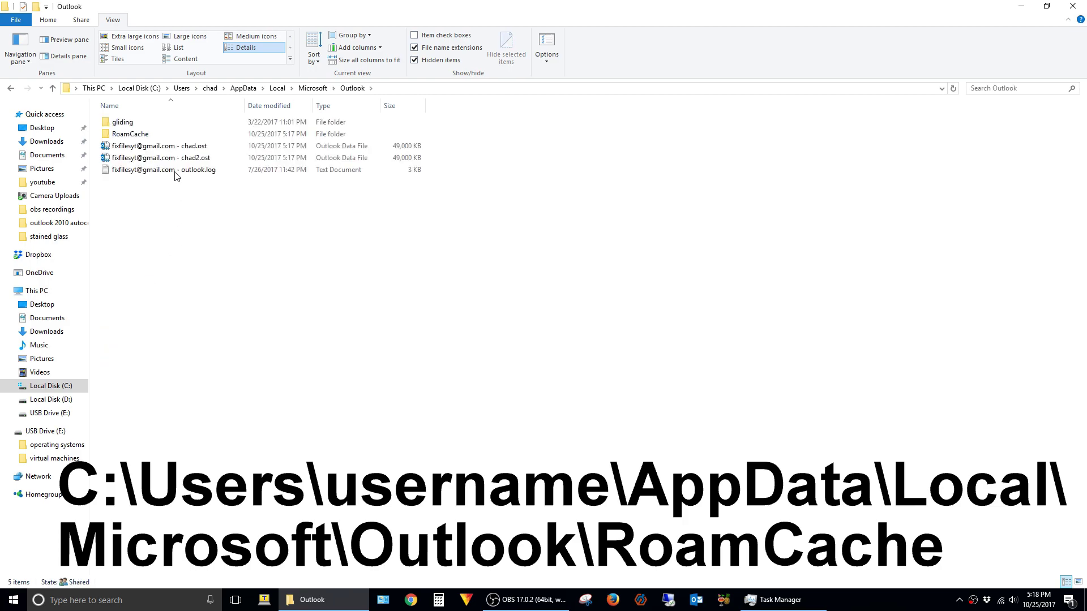
click(146, 136)
double_click(146, 136)
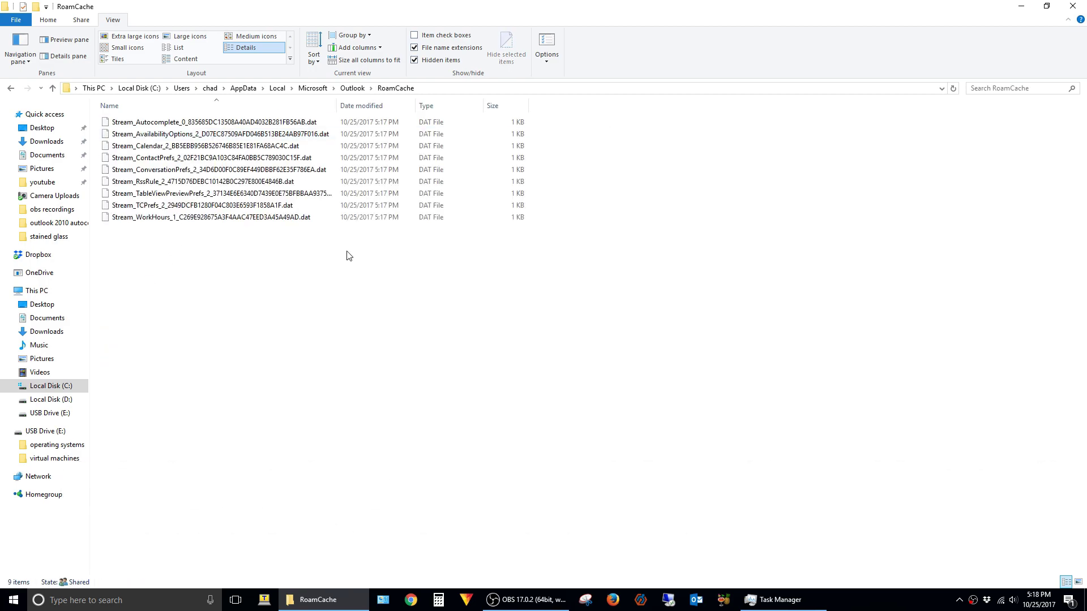
Step: Put the RoamCache Stream_Autocomplete file into rename mode and copy its name
click(224, 126)
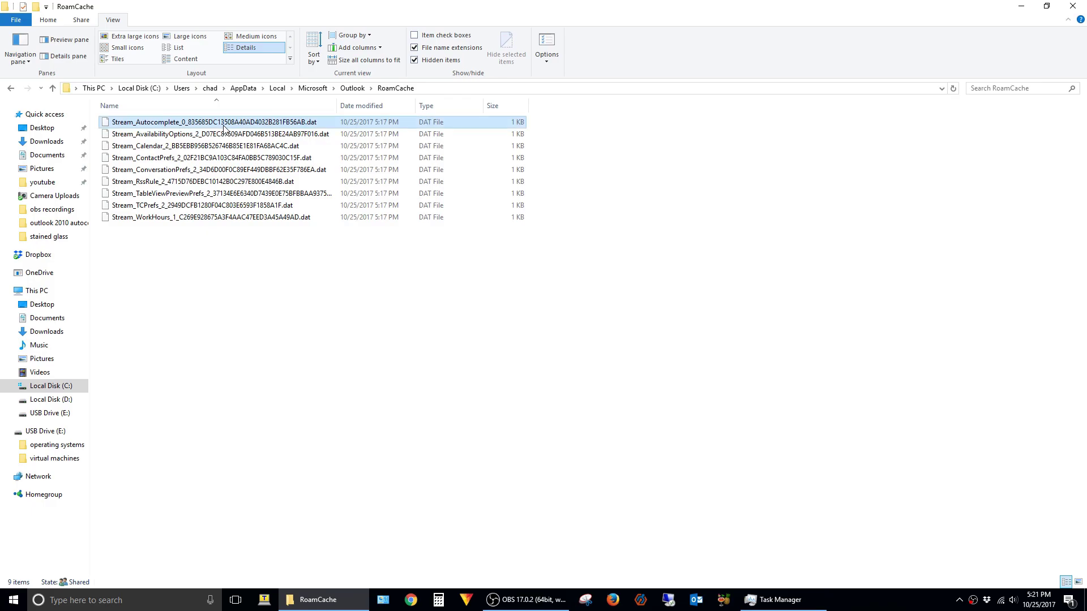
right_click(224, 126)
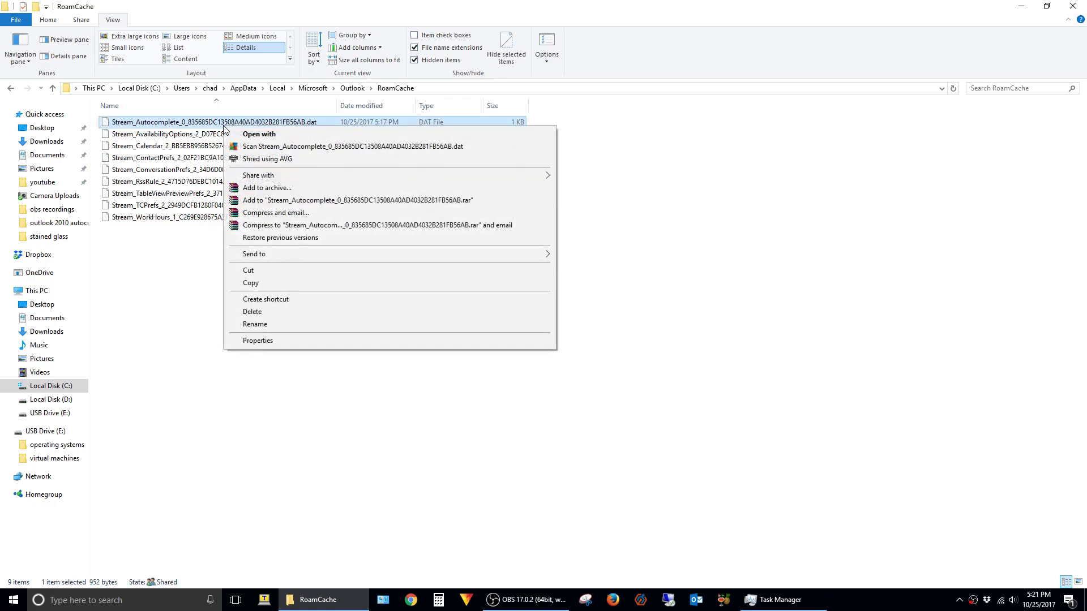
click(267, 325)
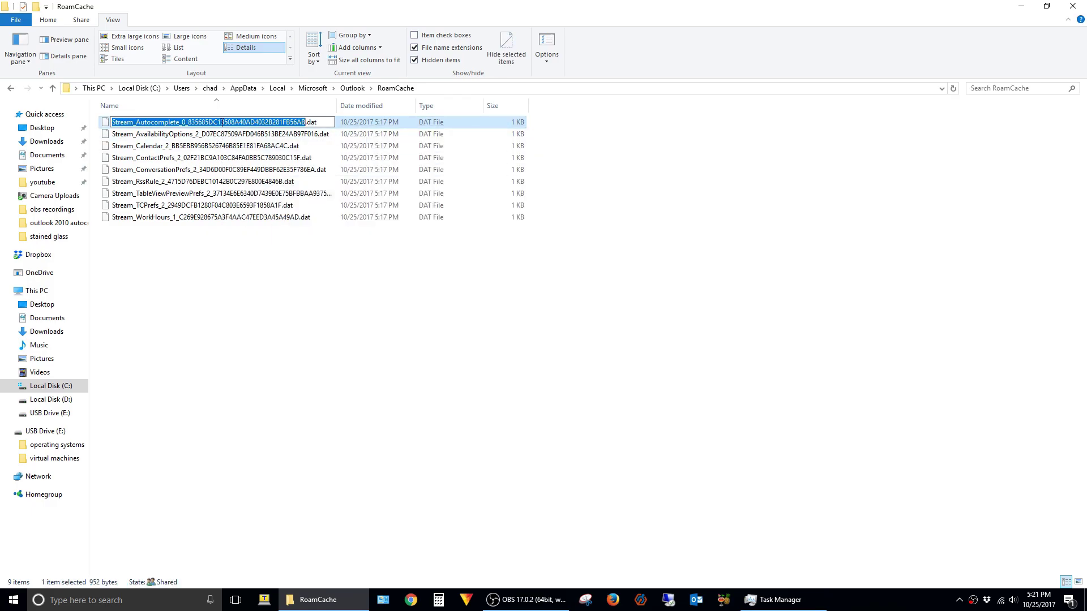
right_click(223, 122)
click(258, 161)
Step: In Downloads, rename the old file to Stream_Autocomplete_0_835685DC13508A40AD4032B281FB56AB.dat and copy it
click(40, 142)
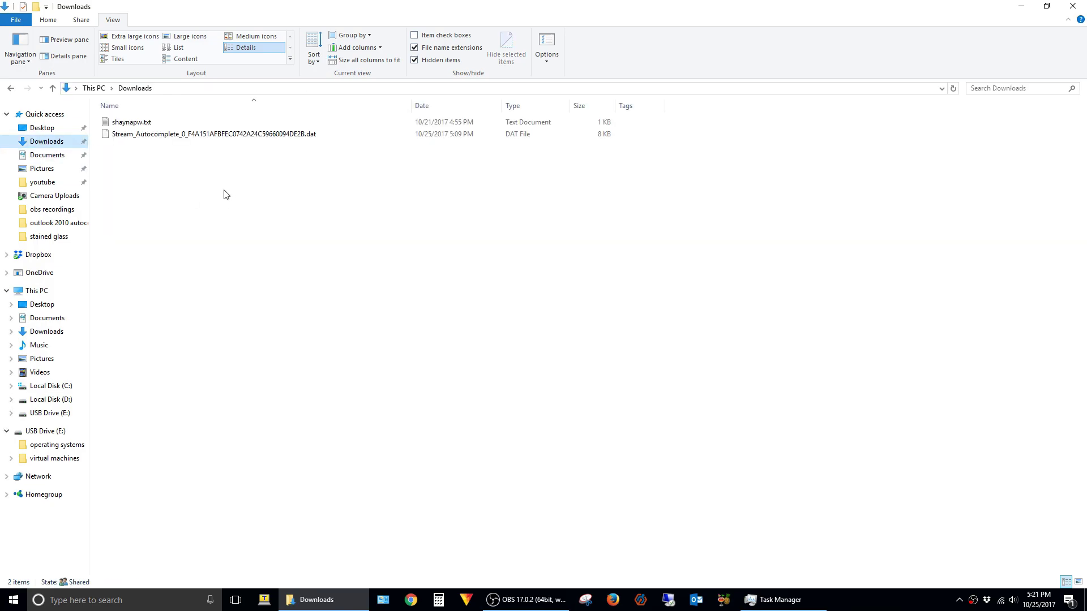
right_click(203, 135)
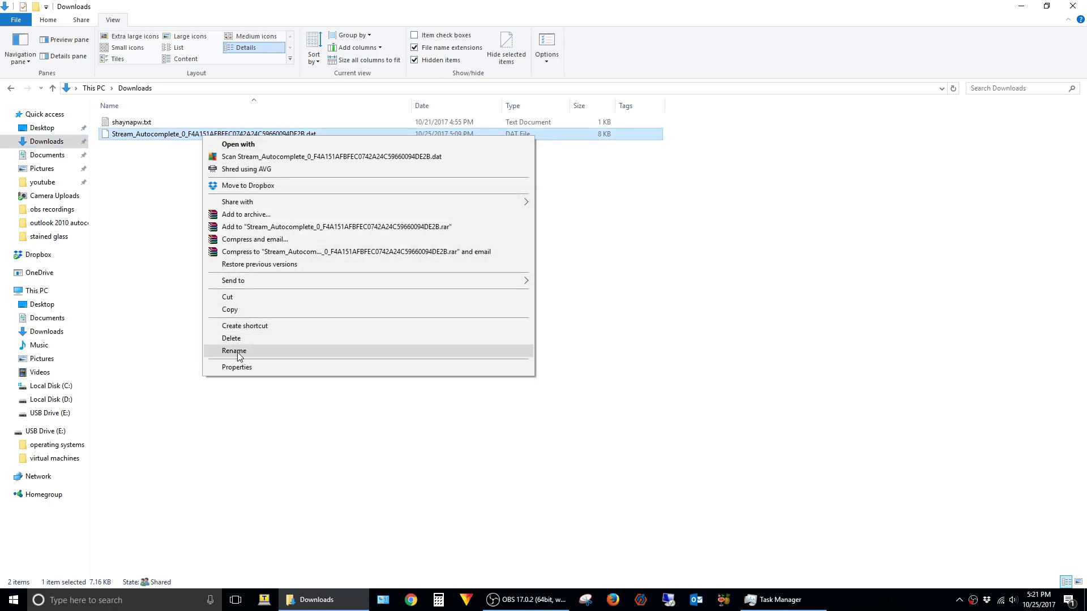
click(238, 352)
right_click(207, 135)
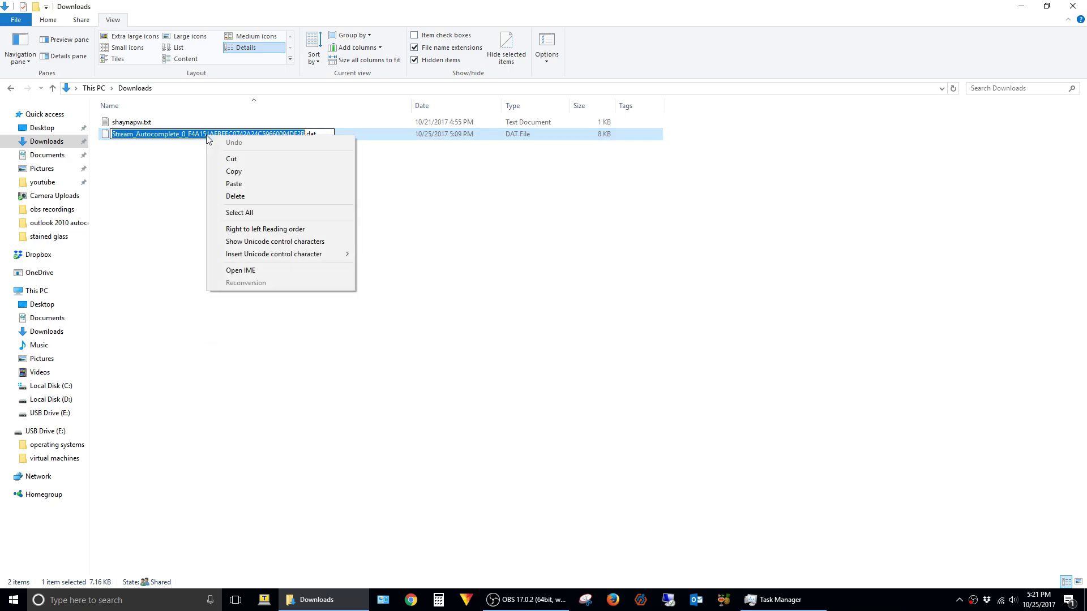
click(248, 184)
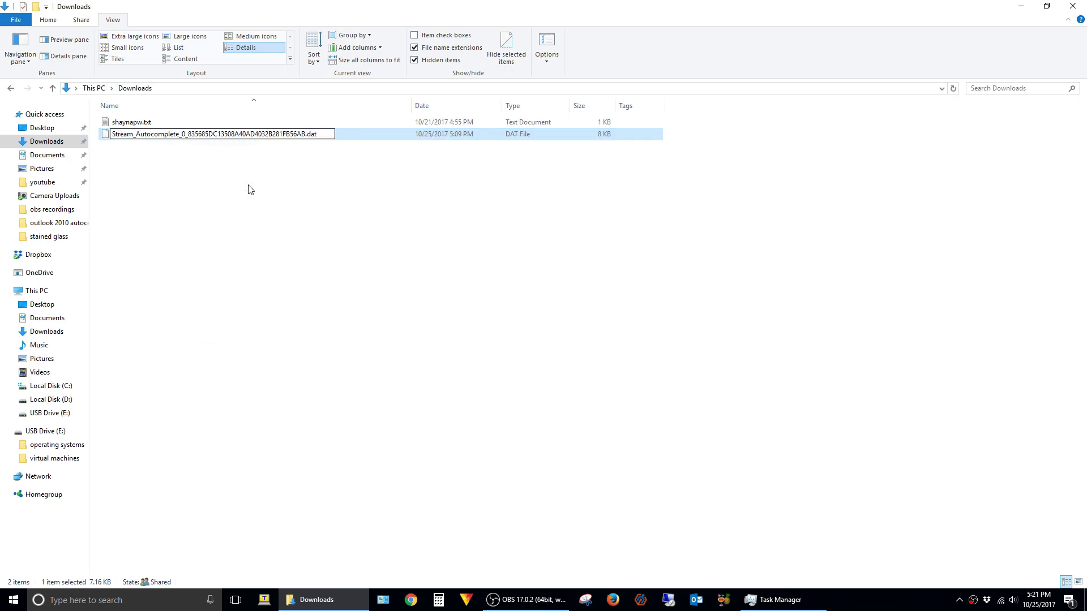
key(Return)
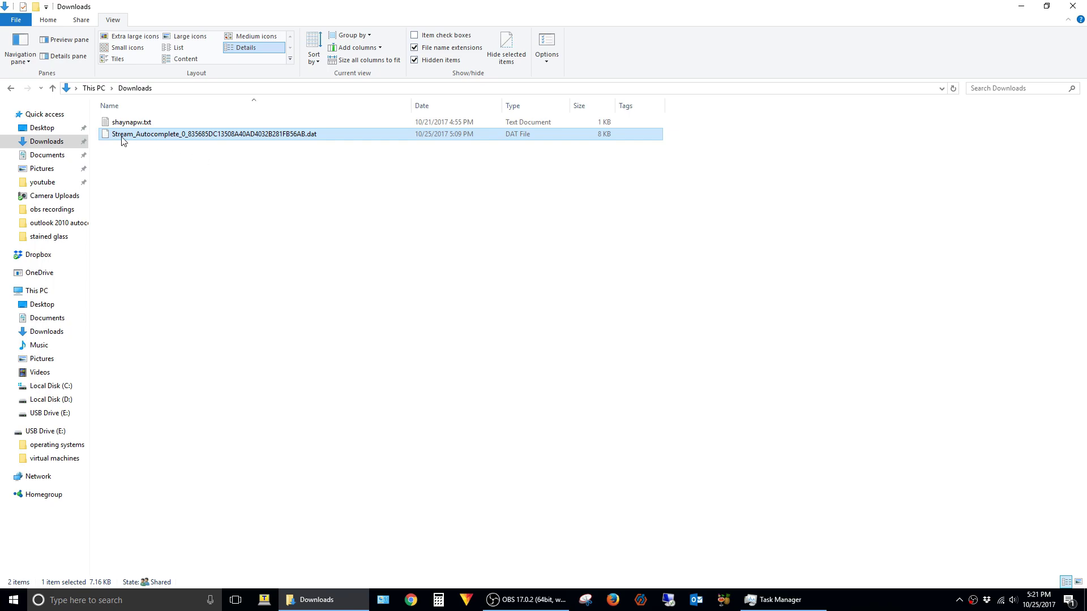
right_click(245, 140)
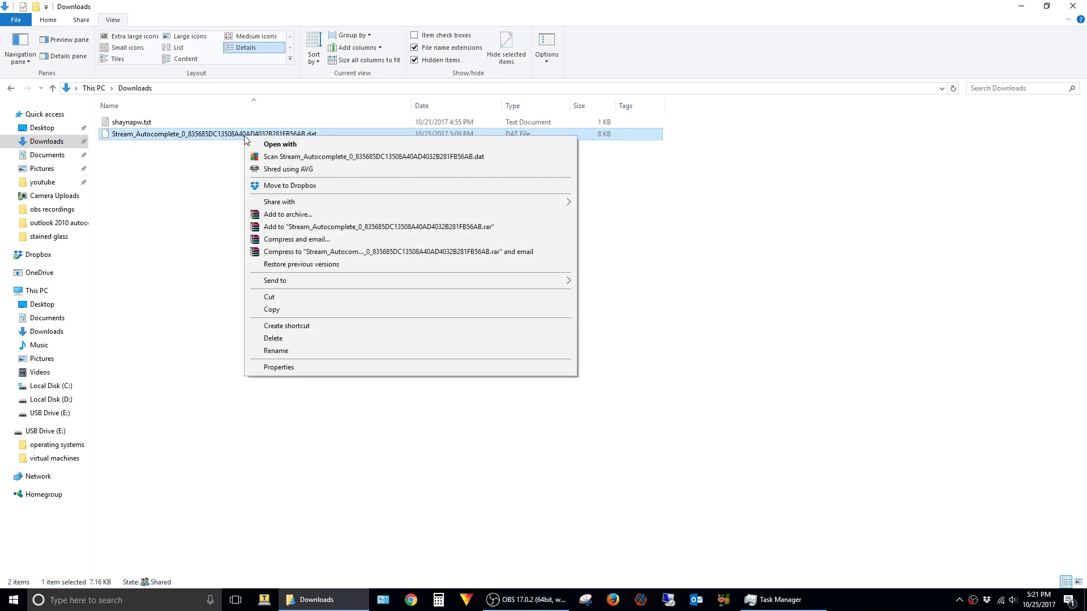
click(280, 308)
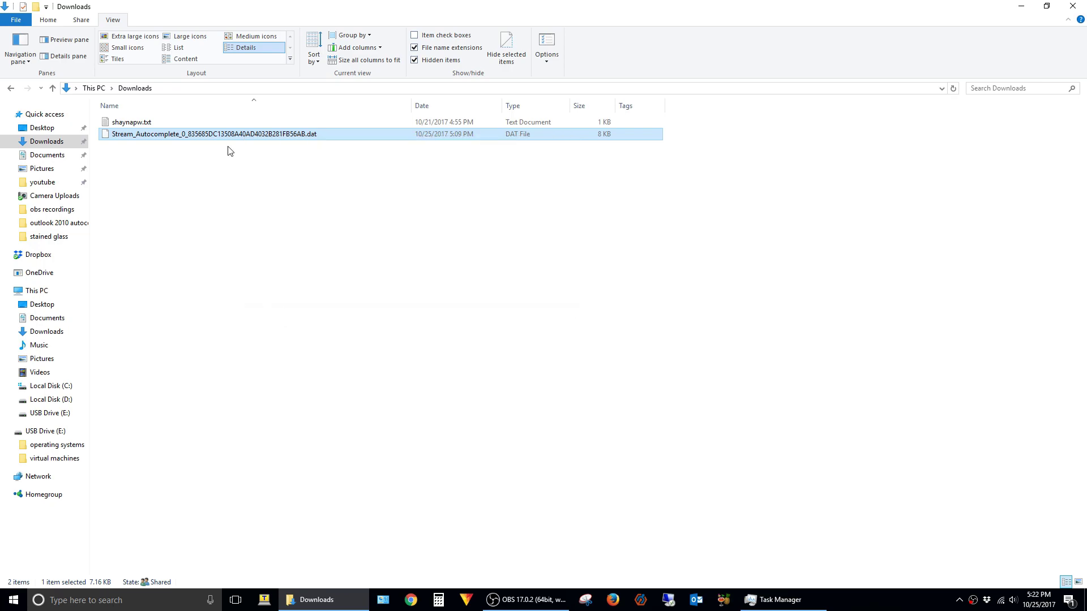
Step: Paste the copied file into RoamCache, replacing the existing Stream_Autocomplete file
click(10, 91)
click(286, 291)
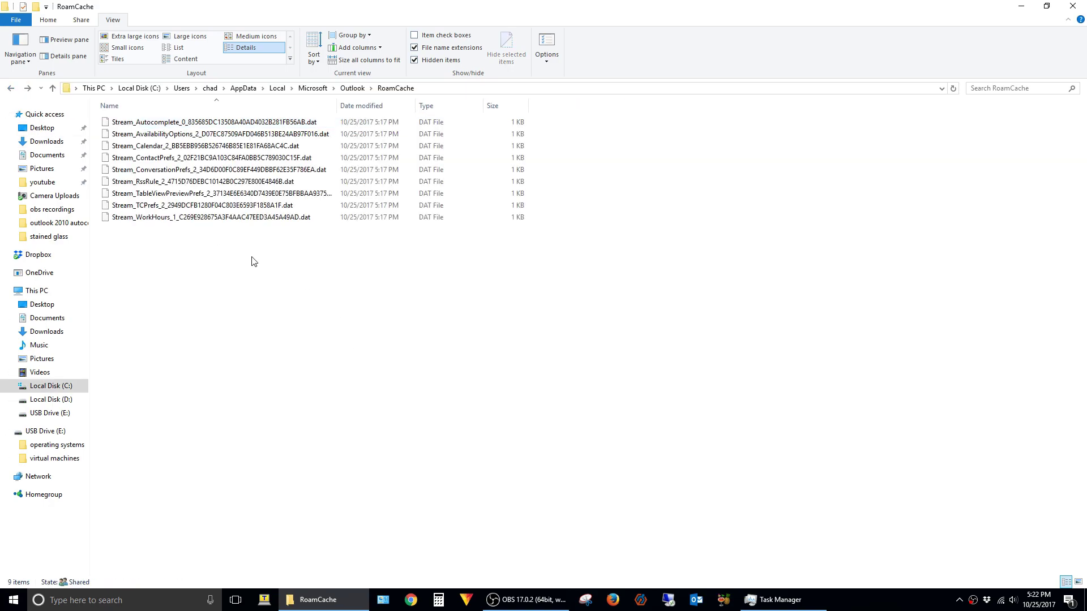
right_click(252, 257)
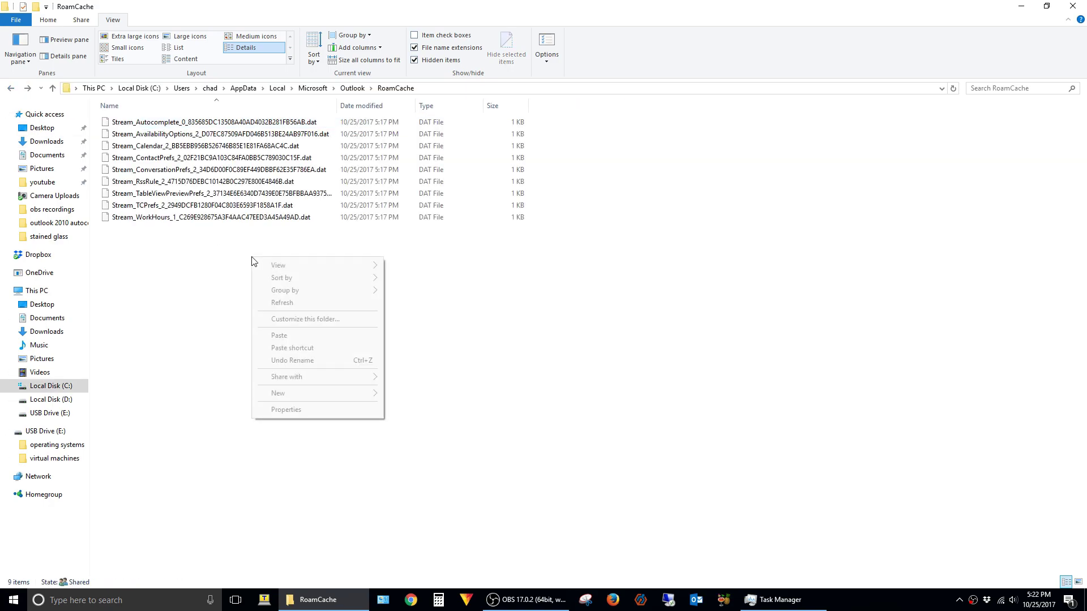
click(280, 336)
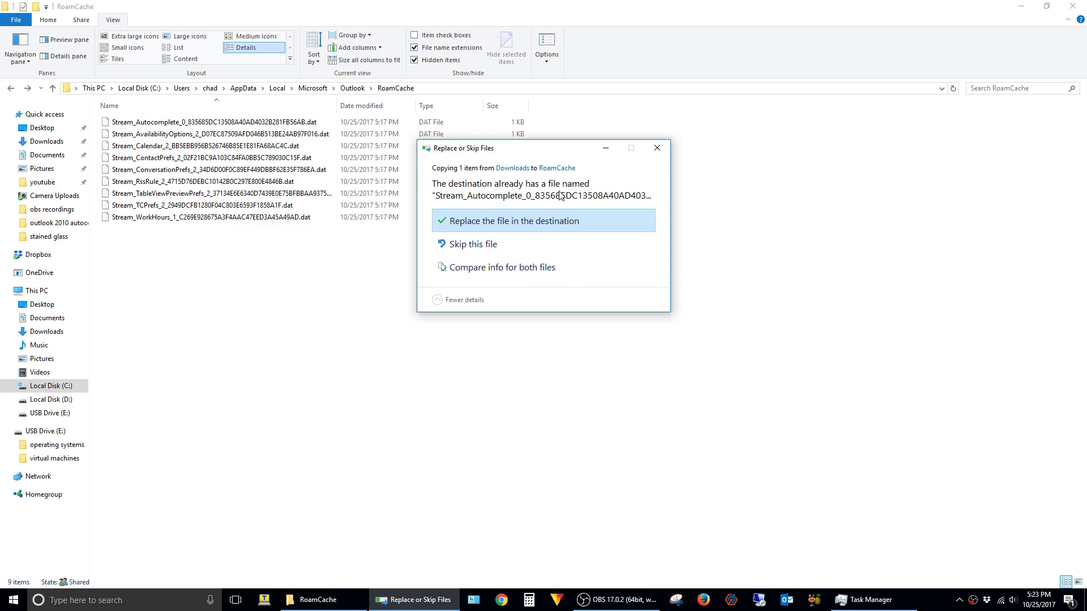
click(494, 223)
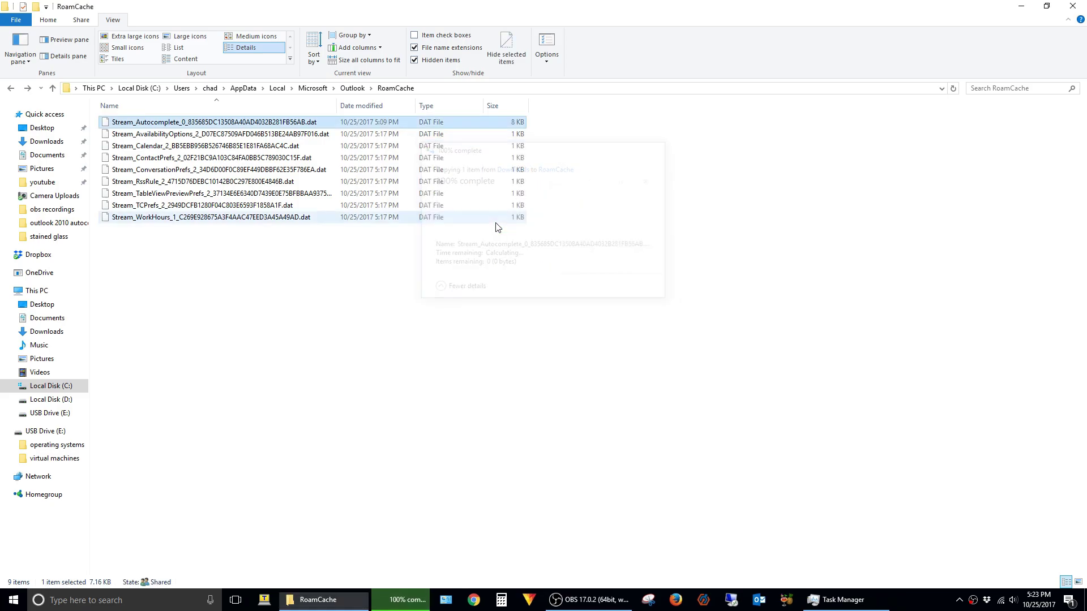
click(361, 323)
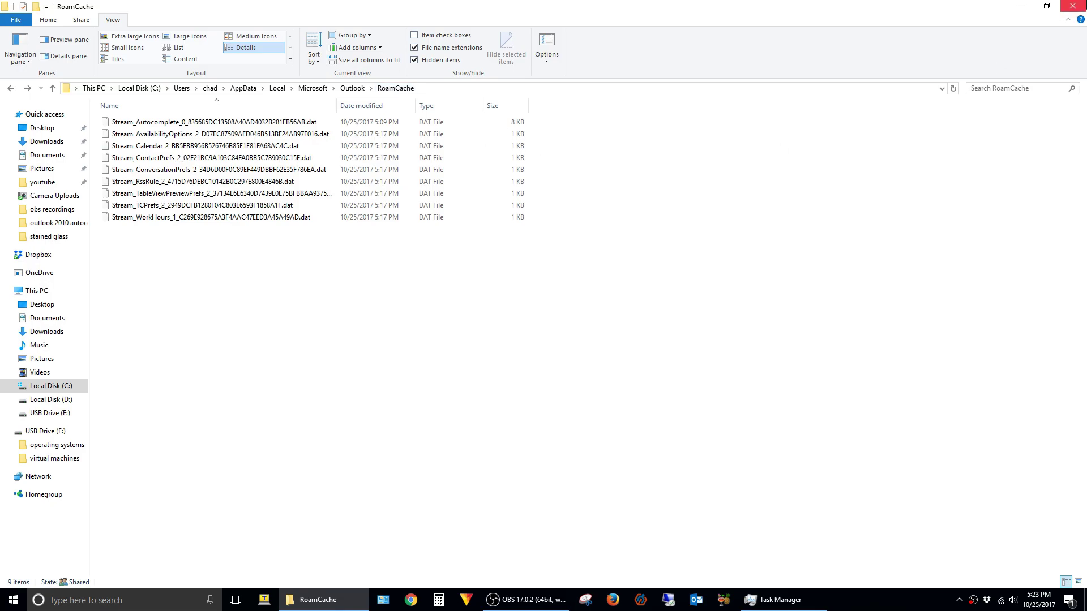
Step: Close Explorer, relaunch Outlook, start a new email and type 'p' in To
click(1078, 10)
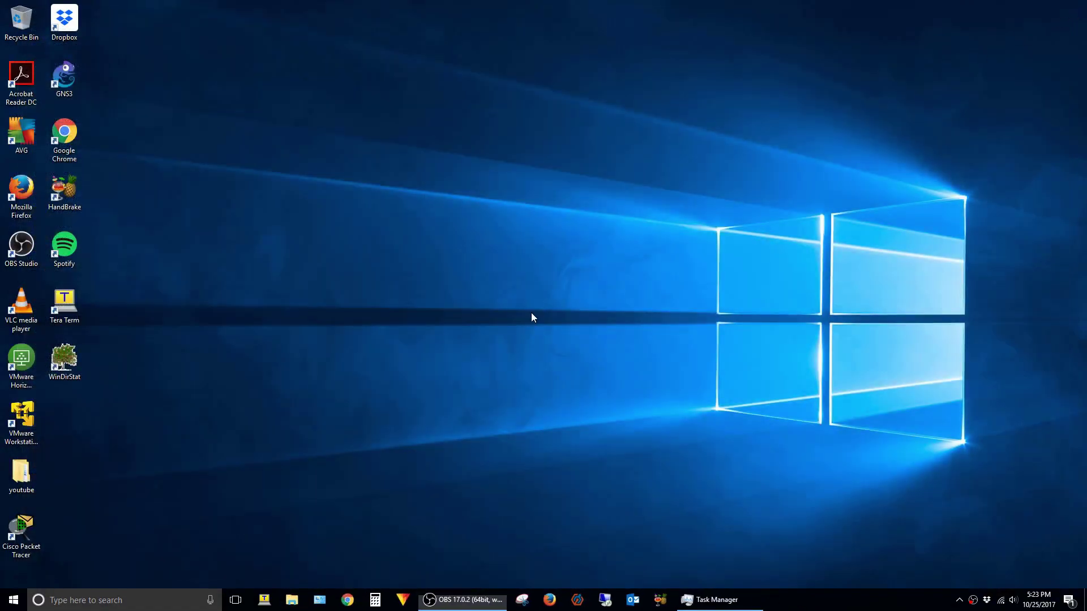
click(634, 601)
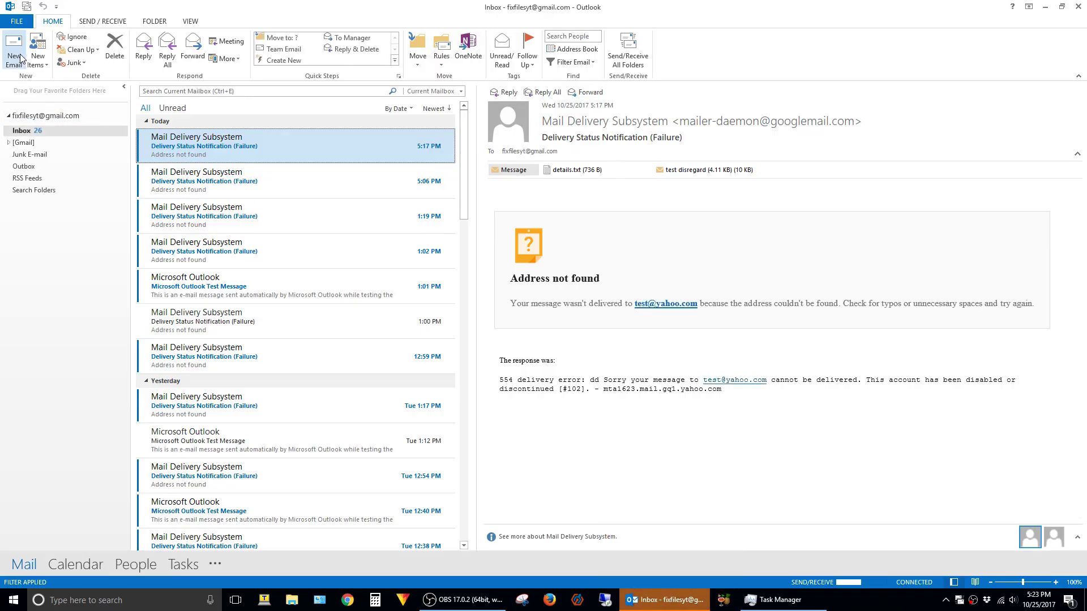
click(14, 55)
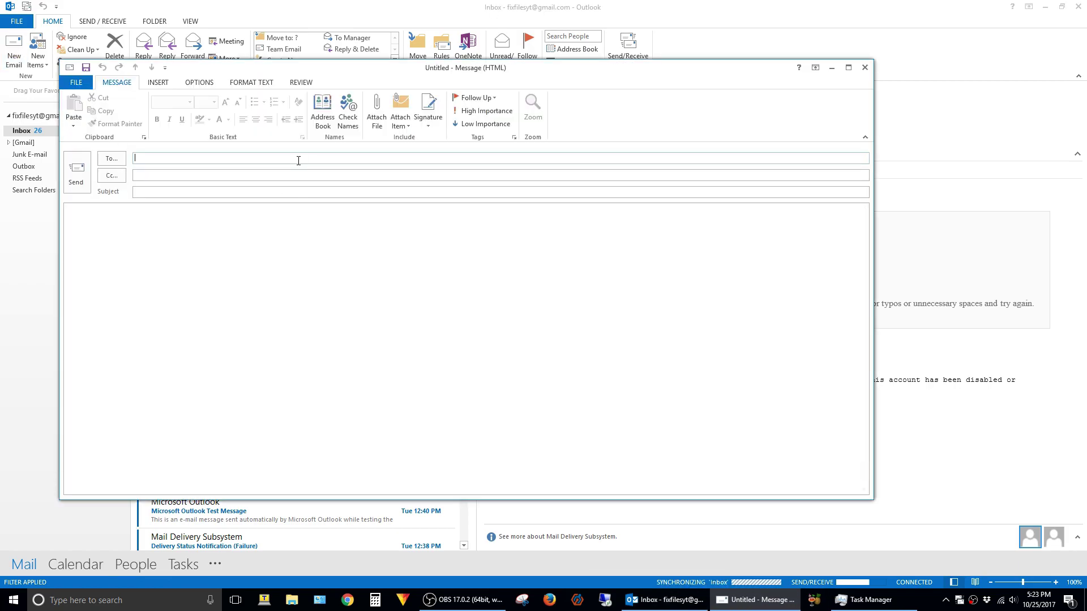
text(p)
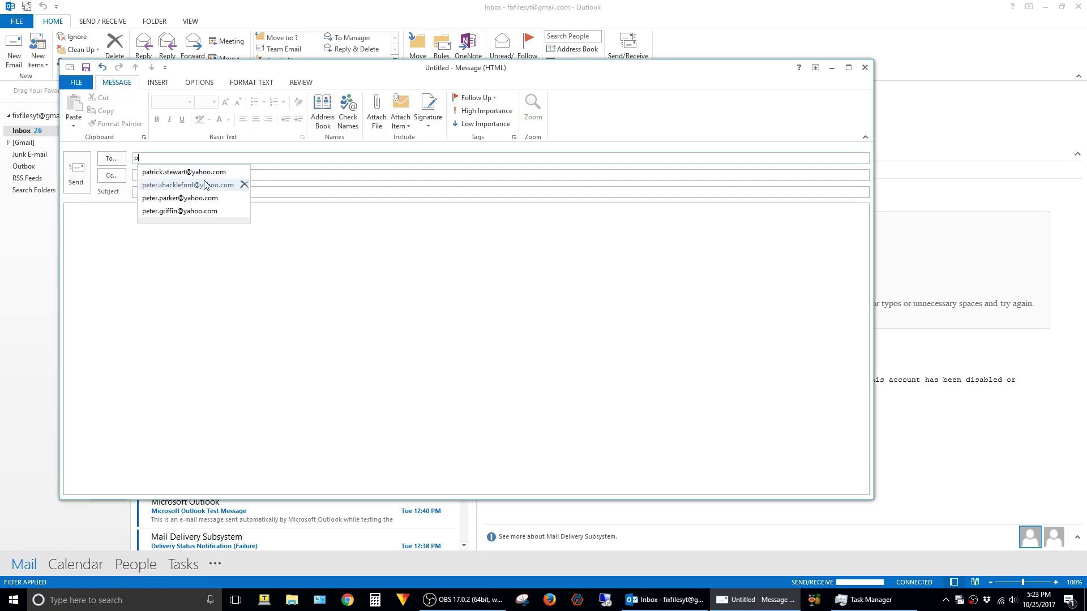